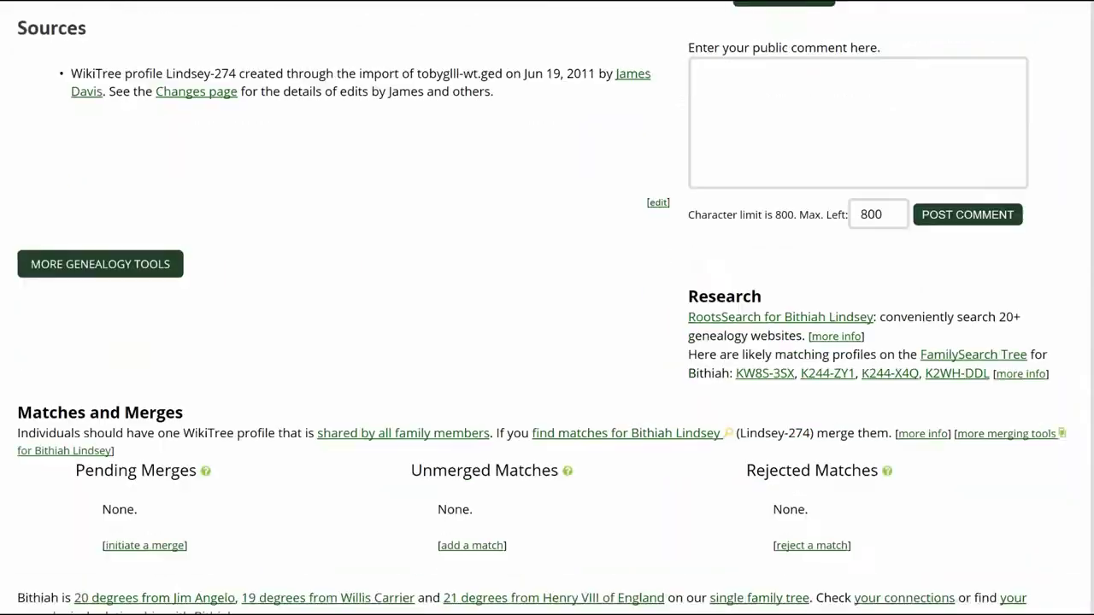
Step: Search FamilySearch through RootsSearch for the daughter's records and view the details of her Utah Deaths and Burials, 1888-1946 entry
{"action": "scroll", "coordinate": [858, 261], "scroll_direction": "down", "scroll_amount": 1}
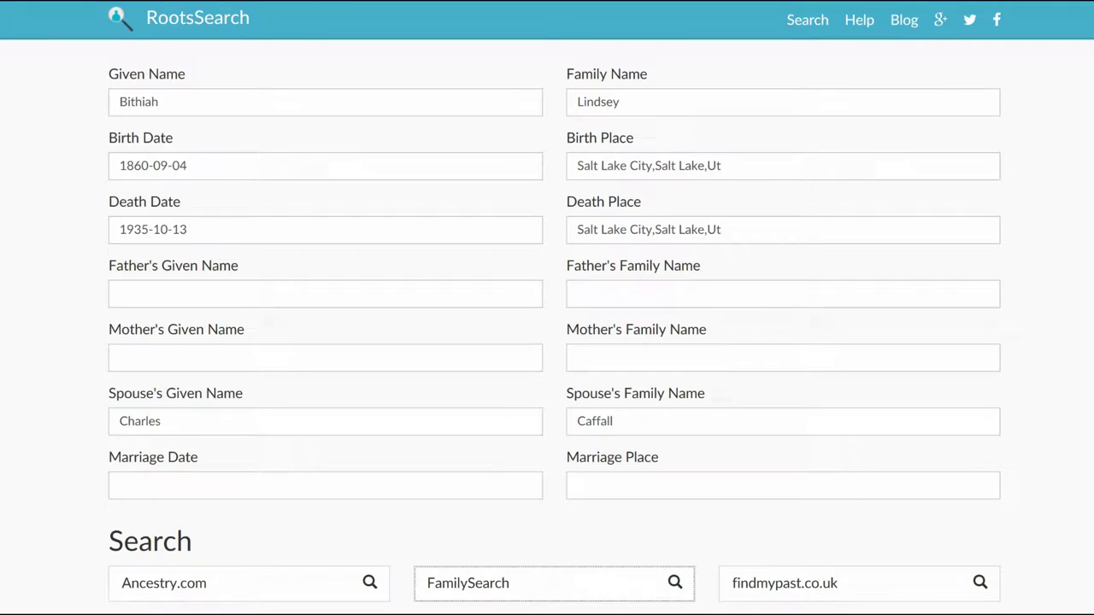
{"action": "left_click", "coordinate": [540, 596]}
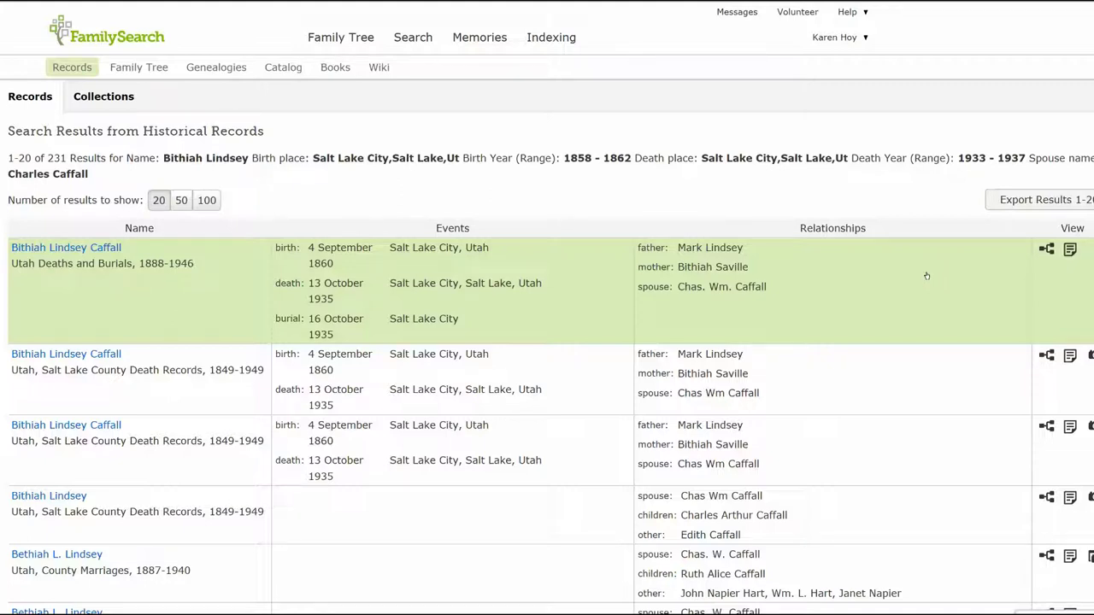
{"action": "left_click", "coordinate": [1070, 249]}
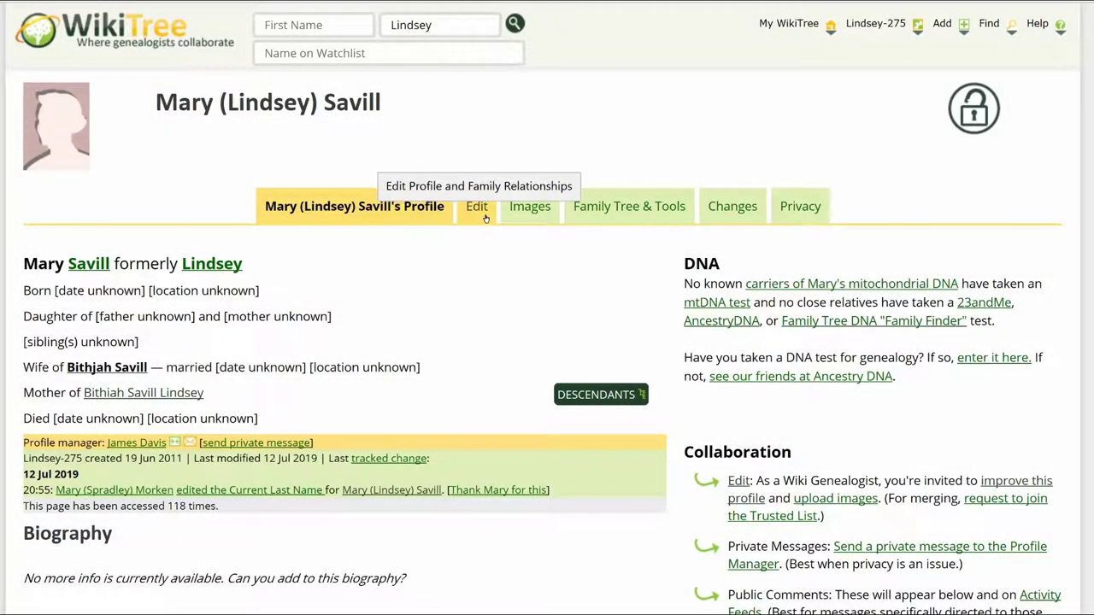
Step: Edit the mislabelled parent's profile and replace the proper first name and preferred name with the father's name from the death record
{"action": "left_click", "coordinate": [485, 218]}
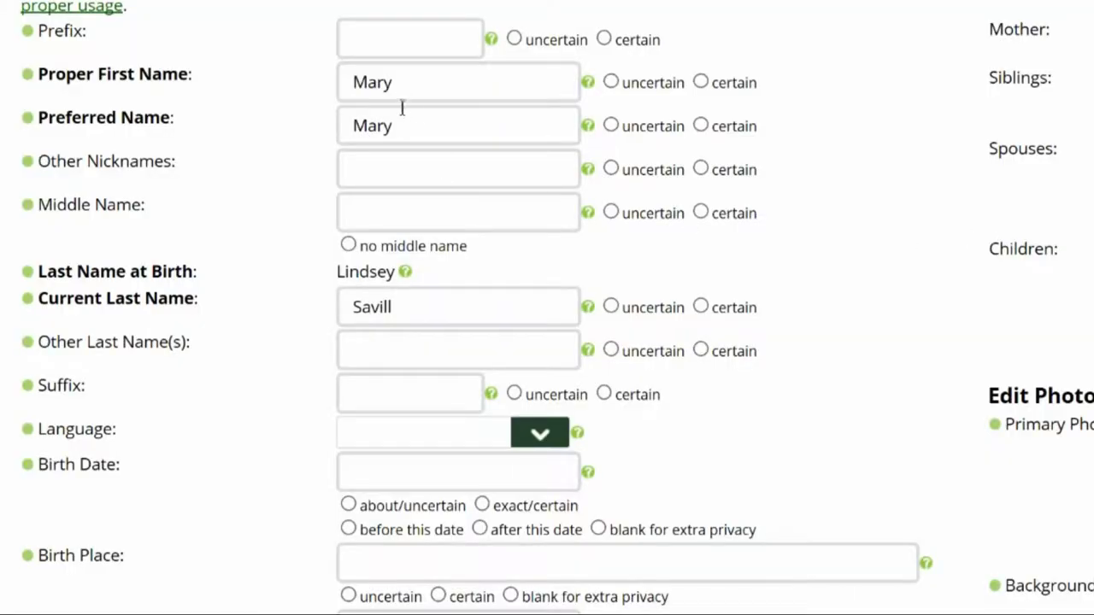
{"action": "left_click", "coordinate": [385, 85]}
{"action": "left_click_drag", "start_coordinate": [387, 86], "coordinate": [398, 85]}
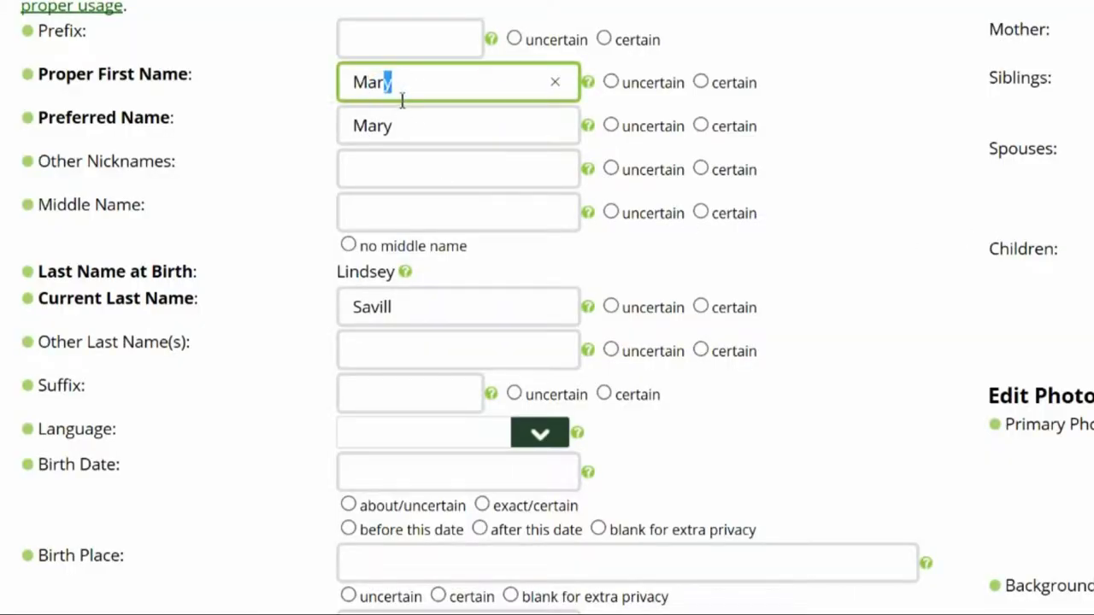
{"action": "type", "text": "k"}
{"action": "left_click", "coordinate": [385, 126]}
{"action": "left_click_drag", "start_coordinate": [394, 141], "coordinate": [408, 145]}
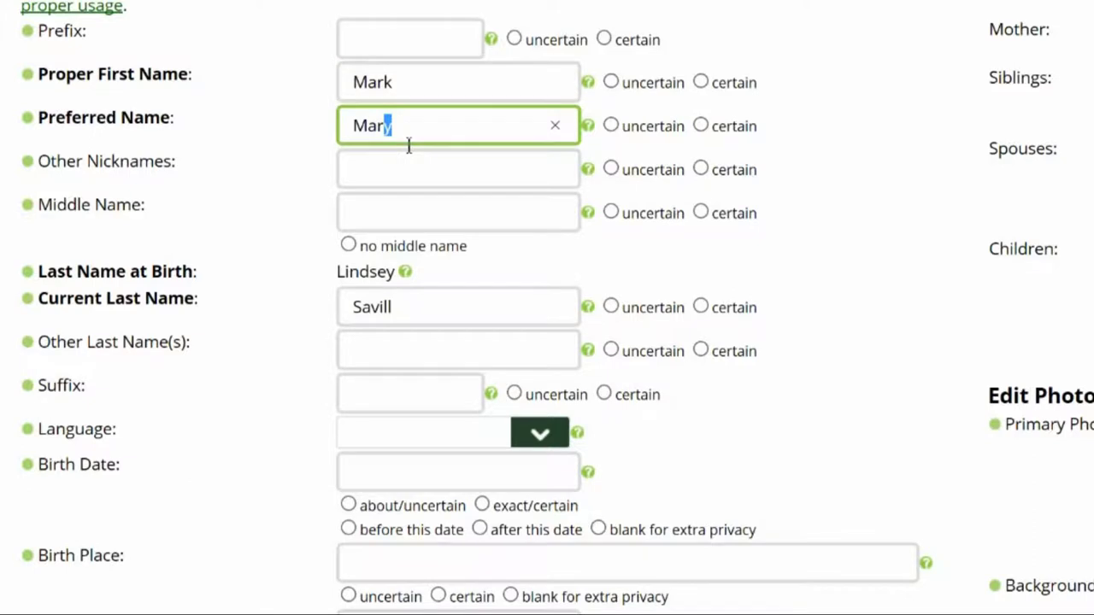
{"action": "type", "text": "k"}
Step: Set the father's current last name to match his last name at birth and his gender to Male
{"action": "double_click", "coordinate": [373, 307]}
{"action": "type", "text": "Lindsey"}
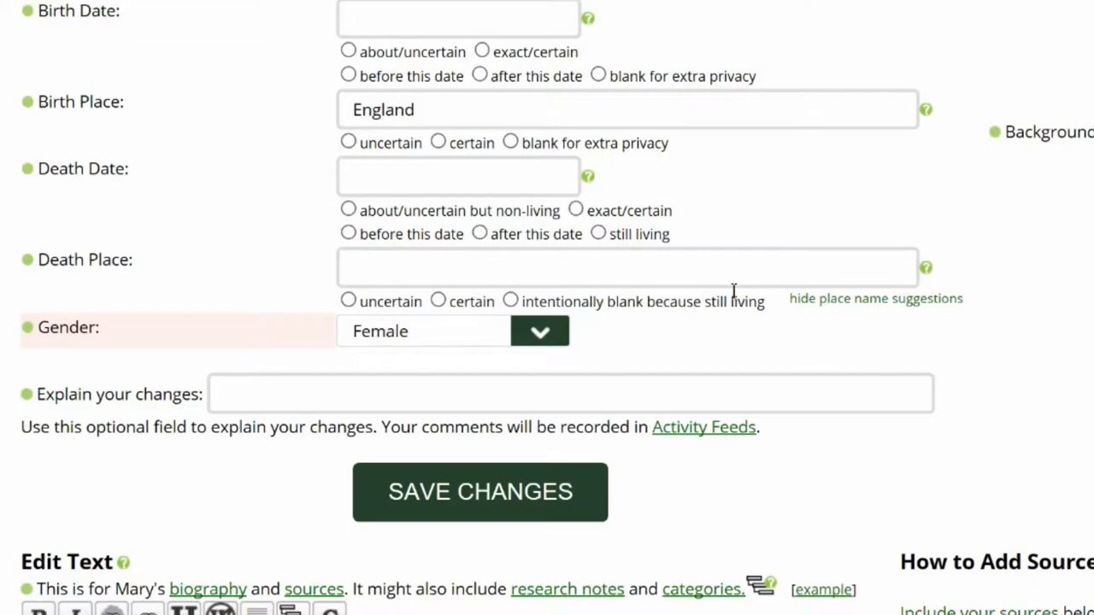
{"action": "left_click", "coordinate": [544, 335]}
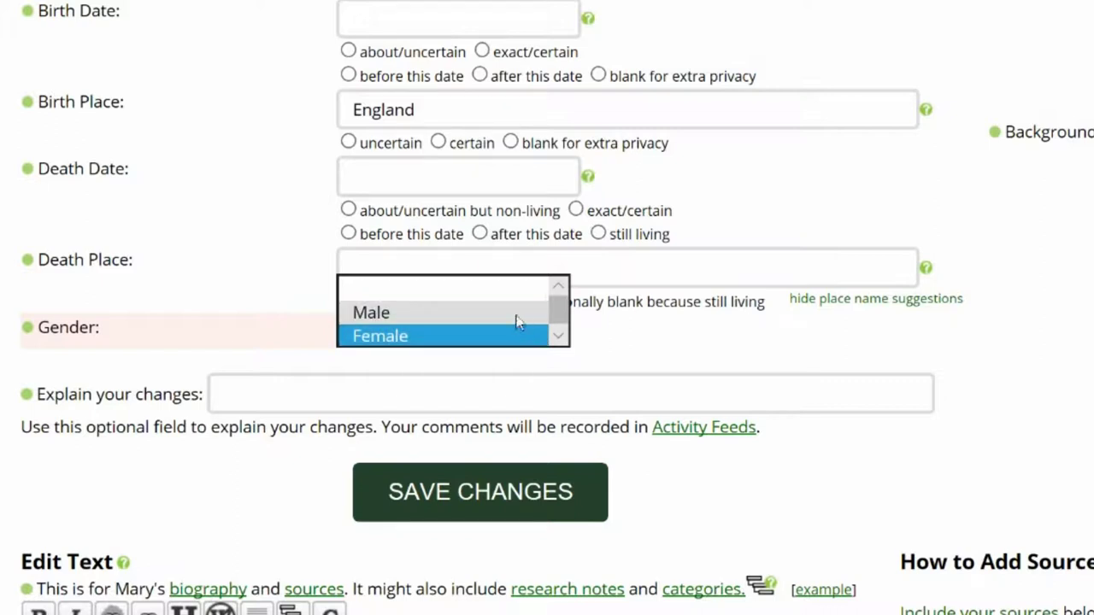
{"action": "left_click", "coordinate": [513, 313]}
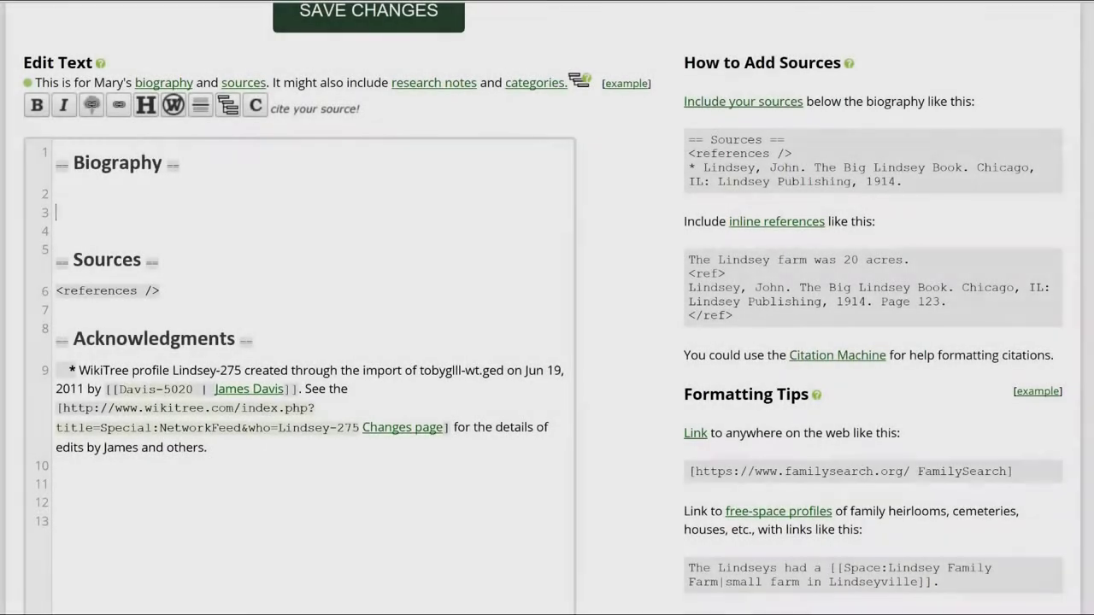
Step: Add a level-three "Research Notes" heading under Biography with a note that the father's gender is based on his daughter's death information
{"action": "type", "text": "===Research Note"}
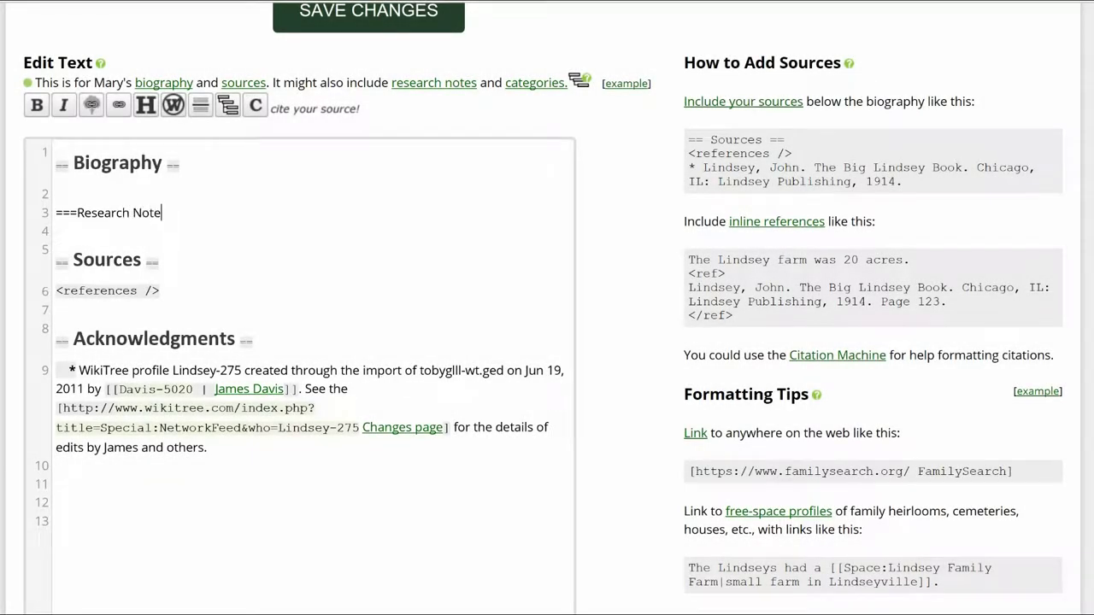
{"action": "type", "text": "s ==="}
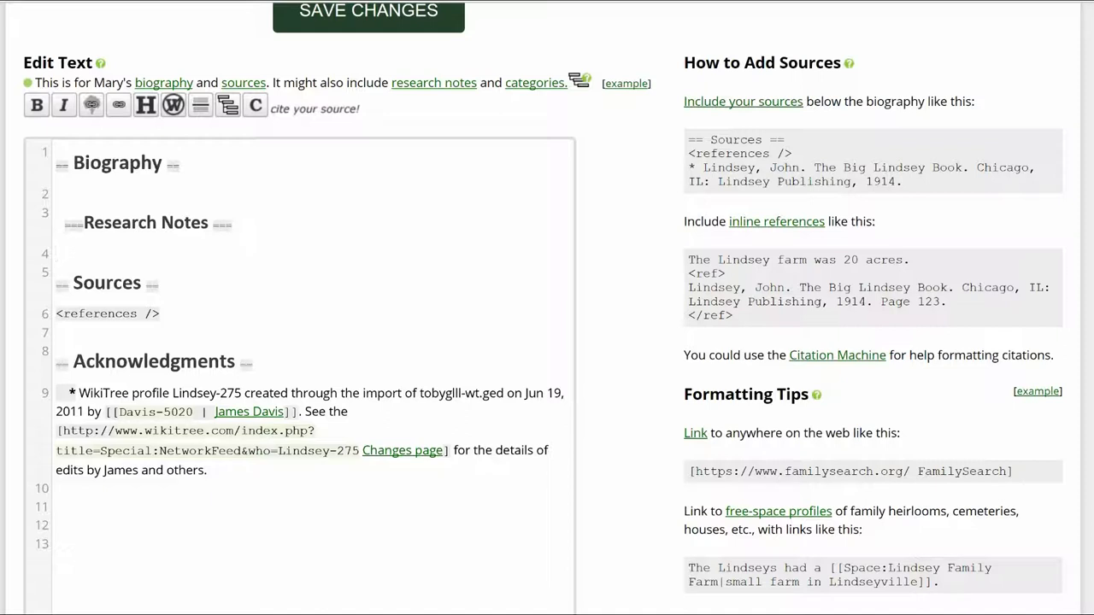
{"action": "type", "text": "Mark's gender based on his daughter's death information"}
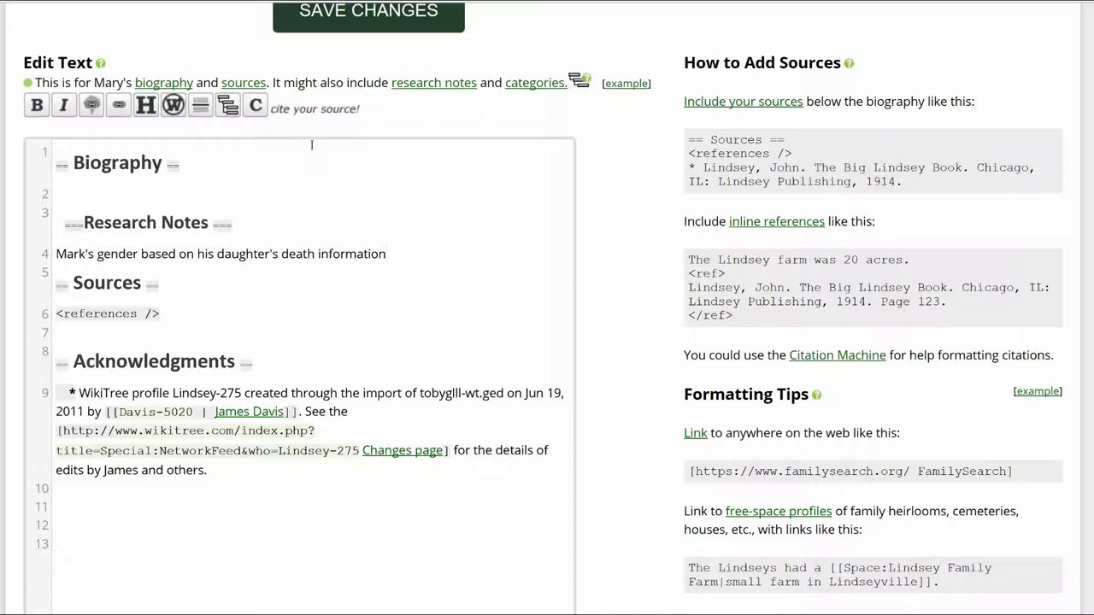
{"action": "type", "text": "."}
Step: Add an inline reference to the research note containing the FamilySearch citation for "Utah Deaths and Burials, 1888-1946"
{"action": "left_click", "coordinate": [306, 111]}
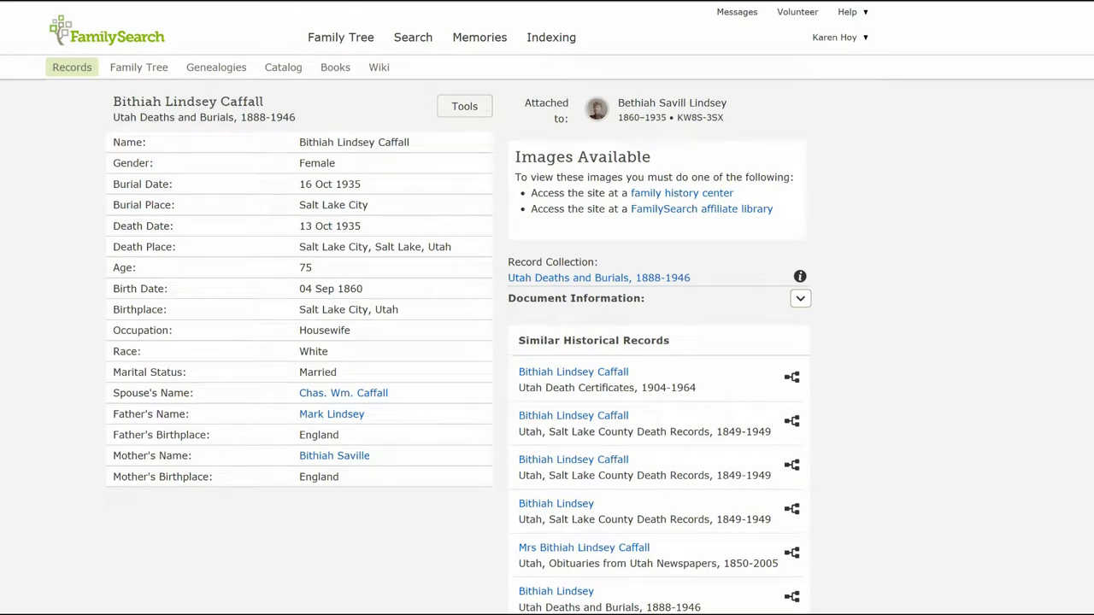
{"action": "left_click", "coordinate": [800, 300]}
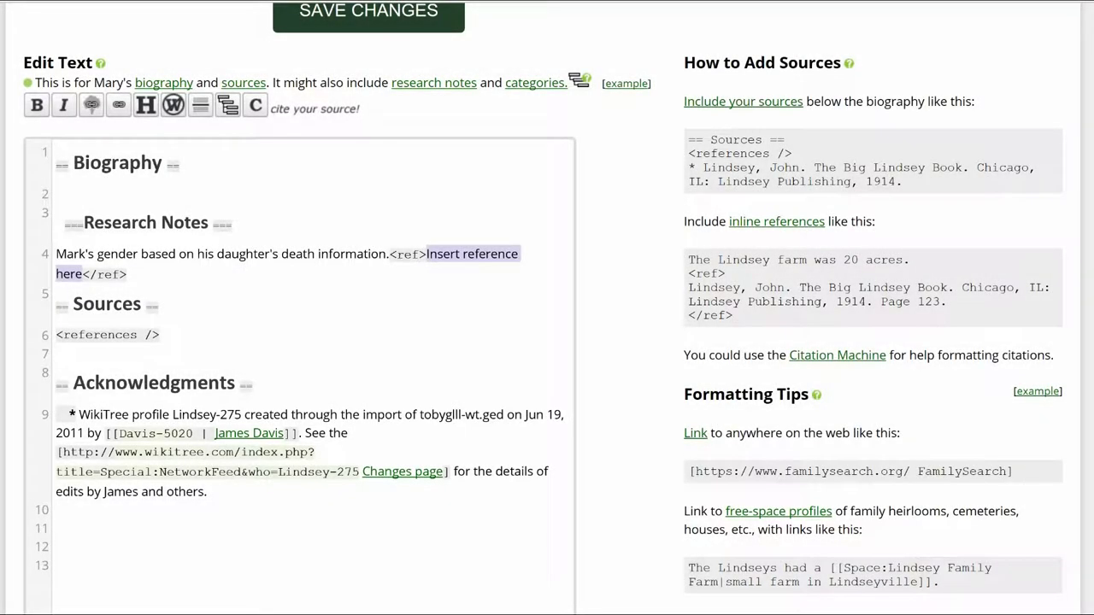
{"action": "type", "text": "\"Utah Deaths and Burials, 1888-1946,\" database, FamilySearch (https://familysearch.org/ark:/61903/1:1:F852-3MB : 10 February 2018), Bithiah Lindsey Caffall, 13 Oct 1935; citing Salt Lake City, Salt Lake, Utah, reference cn 1685; FHL microfilm 26,568."}
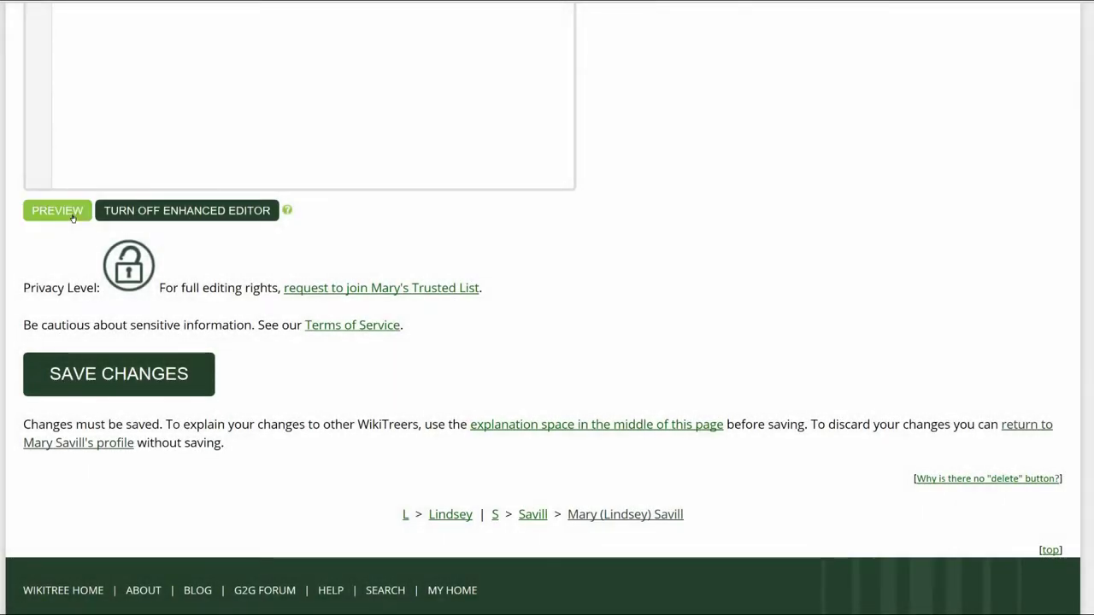
Step: Preview the biography and save the profile with the explanation "Data Doctor - 203 - Father is female - corrected gender"
{"action": "left_click", "coordinate": [73, 218]}
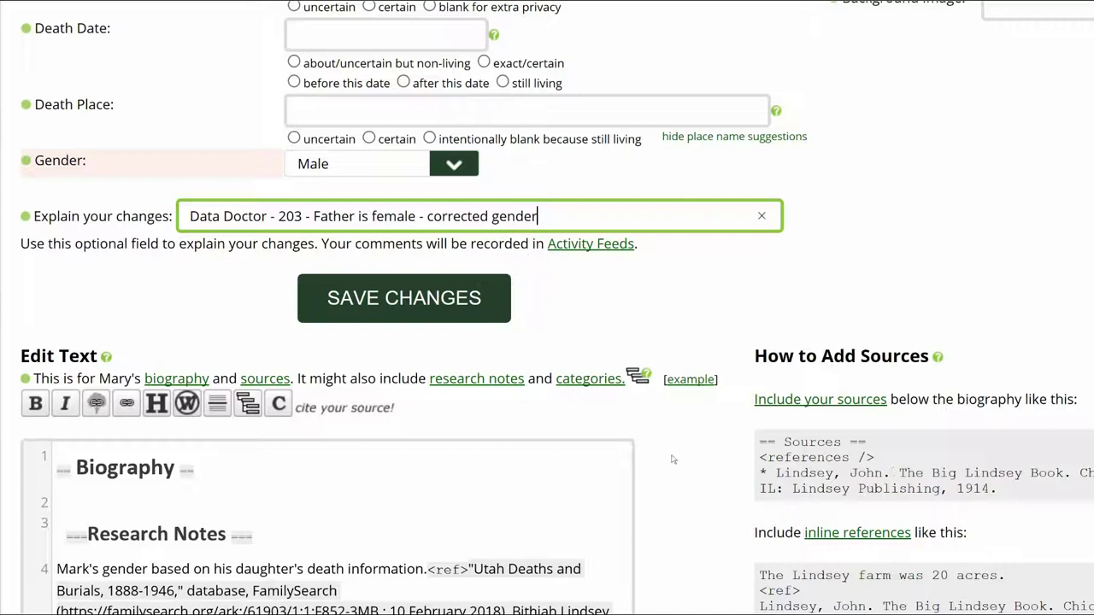
{"action": "left_click", "coordinate": [453, 311]}
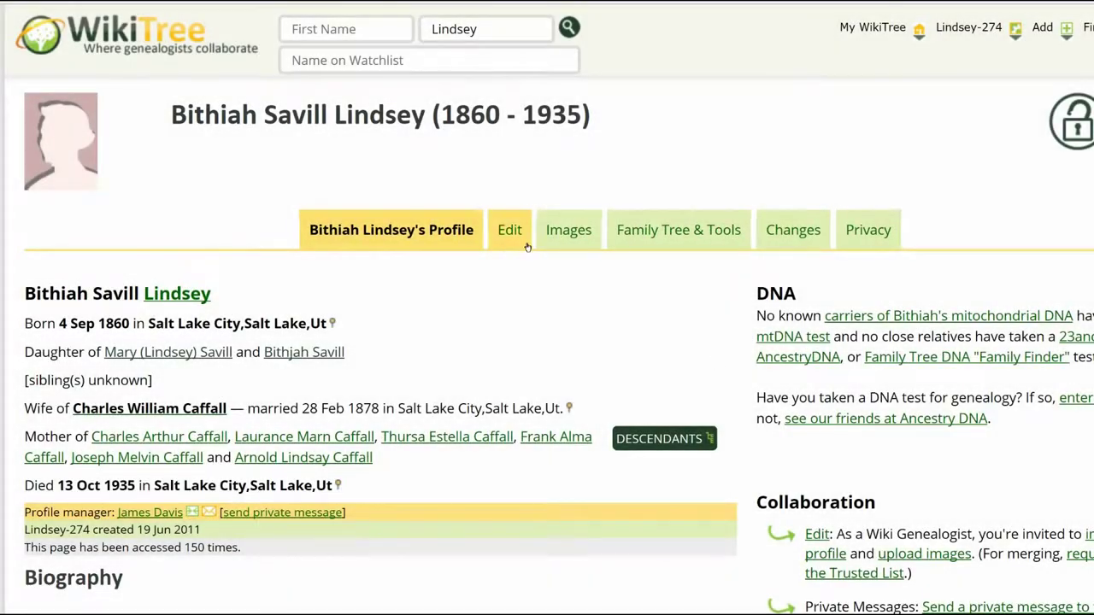
Step: Add the "Utah Deaths and Burials, 1888-1946" citation as an inline reference in the daughter's biography and preview it
{"action": "left_click", "coordinate": [524, 243]}
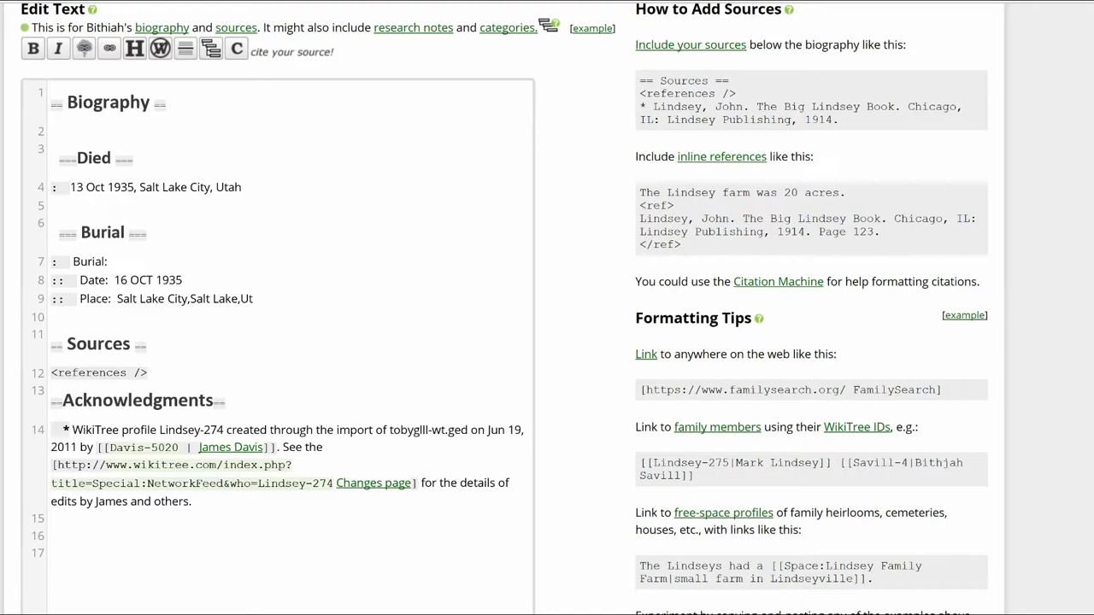
{"action": "left_click", "coordinate": [242, 52]}
{"action": "type", "text": "\"Utah Deaths and Burials, 1888-1946,\" database, FamilySearch (https://familysearch.org/ark:/61903/1:1:F852-3MB : 10 February 2018), Bithiah Lindsey Caffall, 13 Oct 1935; citing Salt Lake City, Salt Lake, Utah, reference cn 1685; FHL microfilm 26,568."}
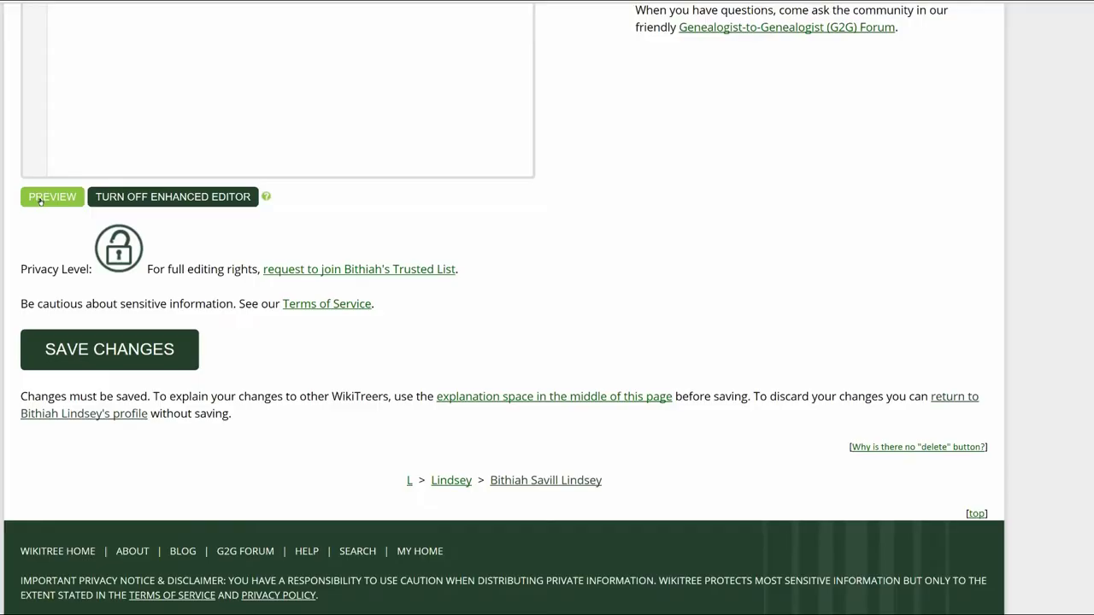
{"action": "left_click", "coordinate": [52, 197]}
{"action": "scroll", "coordinate": [485, 310], "scroll_direction": "down", "scroll_amount": 4}
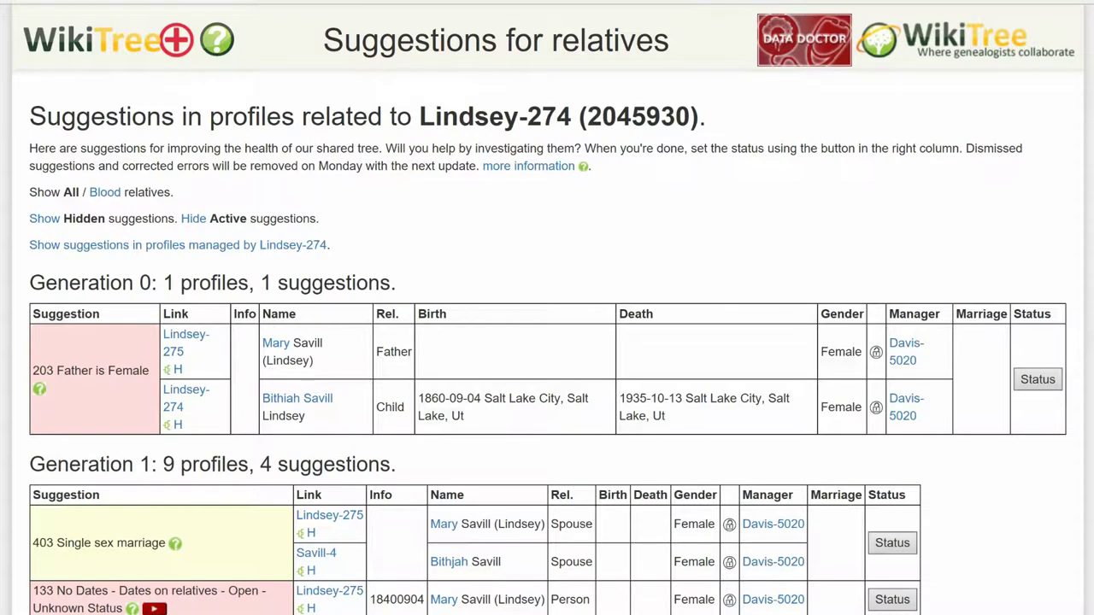
Step: Update the 203 Father is Female suggestion to Corrected with the comment "Changed to male", including the related 403 Single sex marriage suggestion
{"action": "left_click", "coordinate": [1045, 386]}
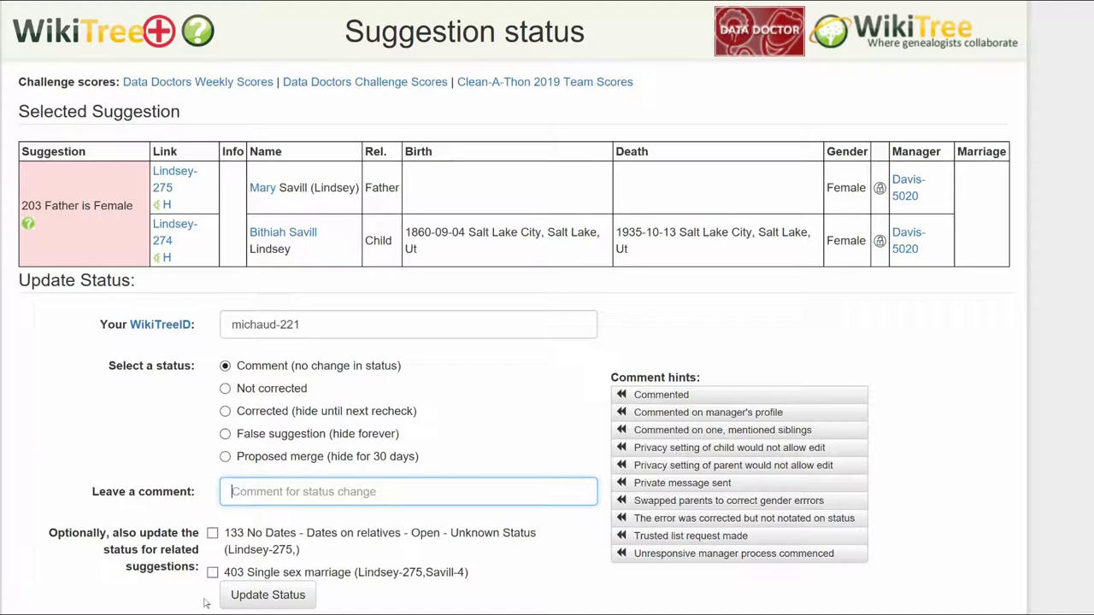
{"action": "left_click", "coordinate": [212, 572]}
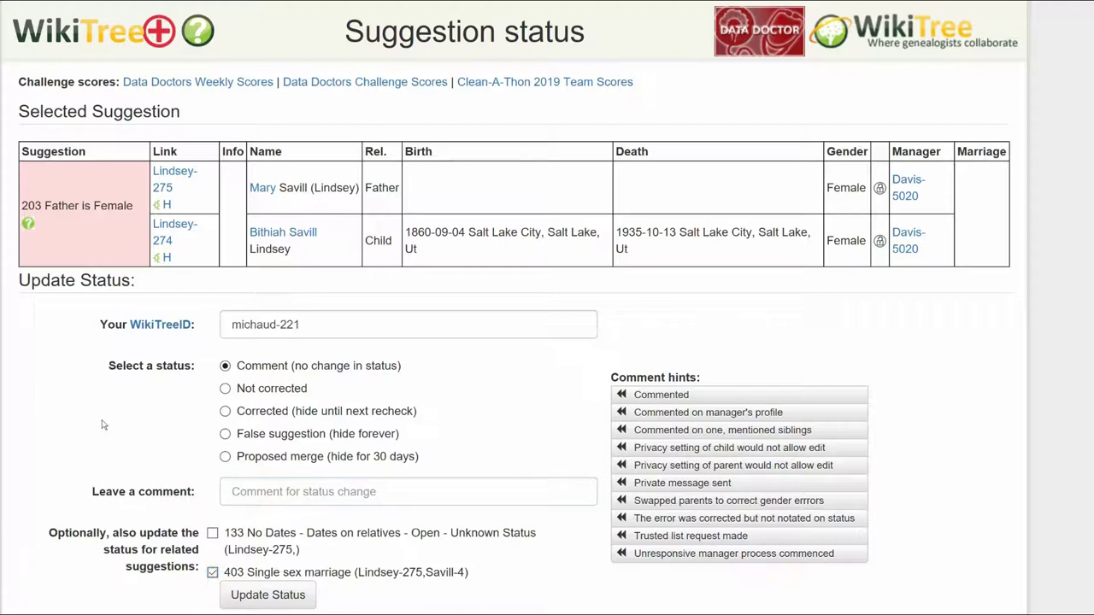
{"action": "left_click", "coordinate": [225, 412]}
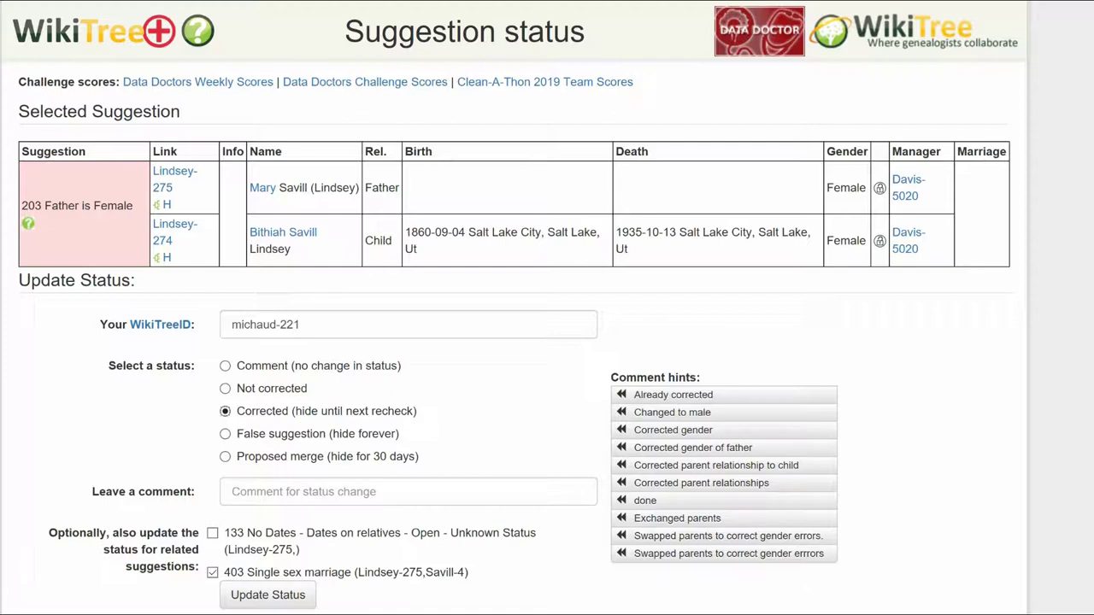
{"action": "left_click", "coordinate": [728, 416]}
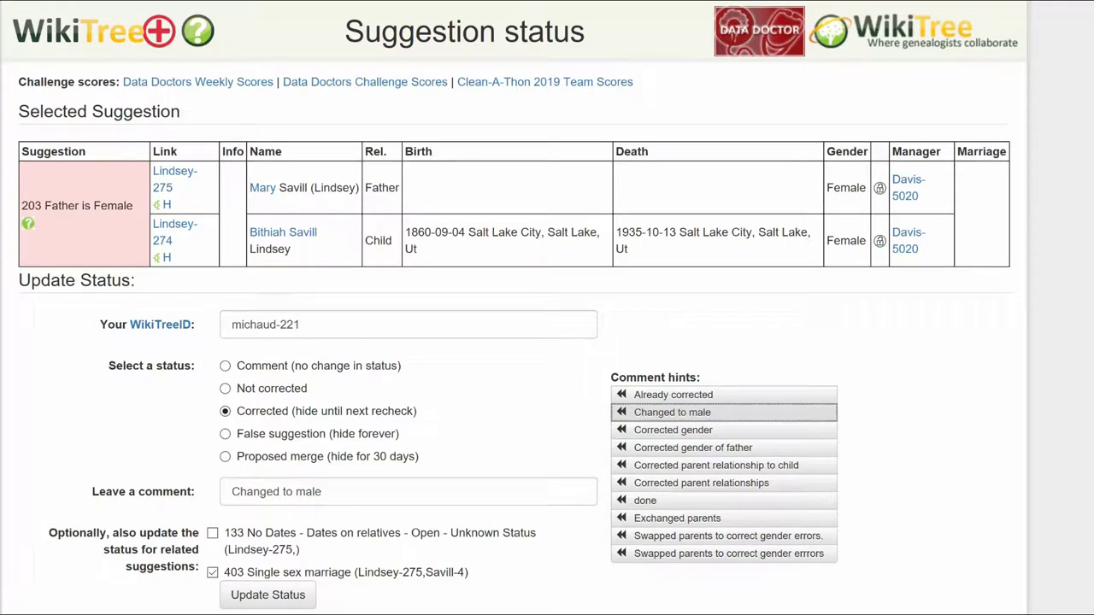
{"action": "left_click", "coordinate": [290, 598]}
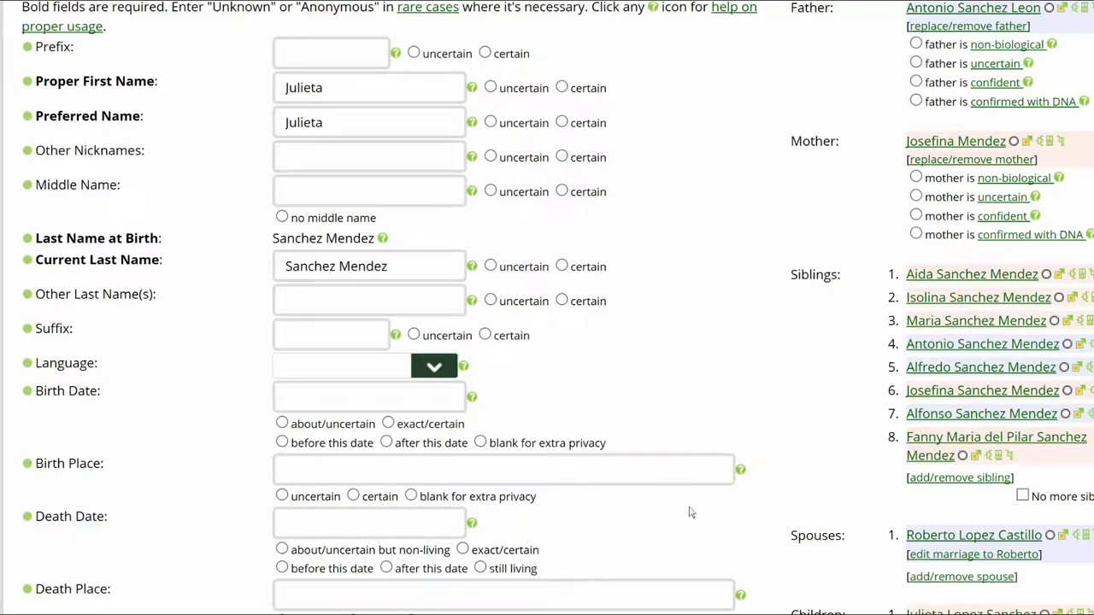
Step: Mark the death date in the open profile as about/uncertain but non-living
{"action": "left_click", "coordinate": [282, 550]}
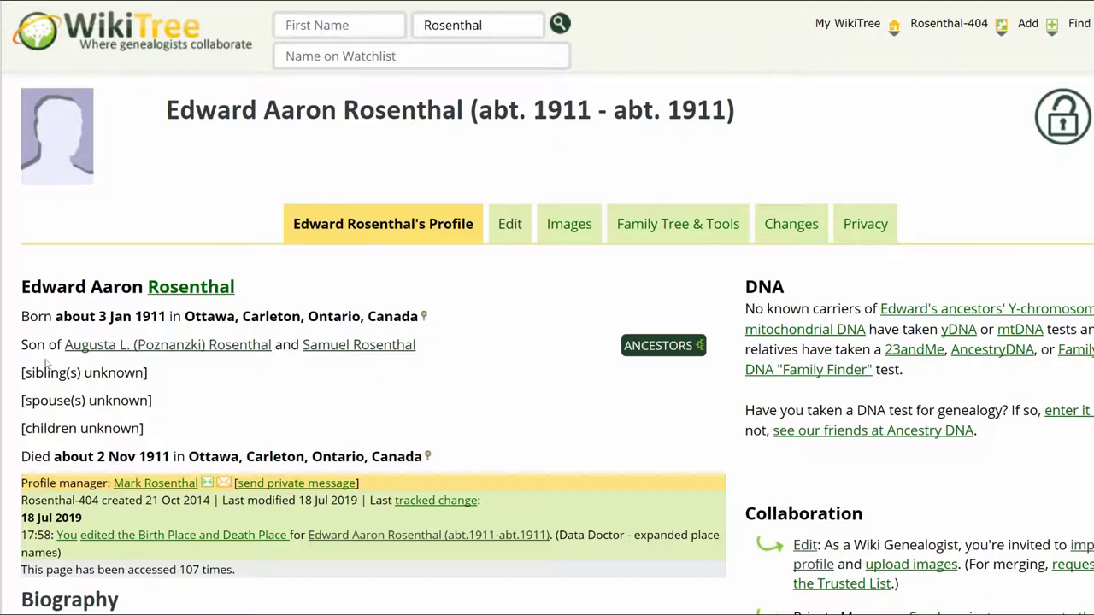
Step: Check the parents listed on the 1911 infant's profile and remove the woman wrongly attached as his father
{"action": "mouse_move", "coordinate": [158, 360]}
{"action": "mouse_move", "coordinate": [377, 353]}
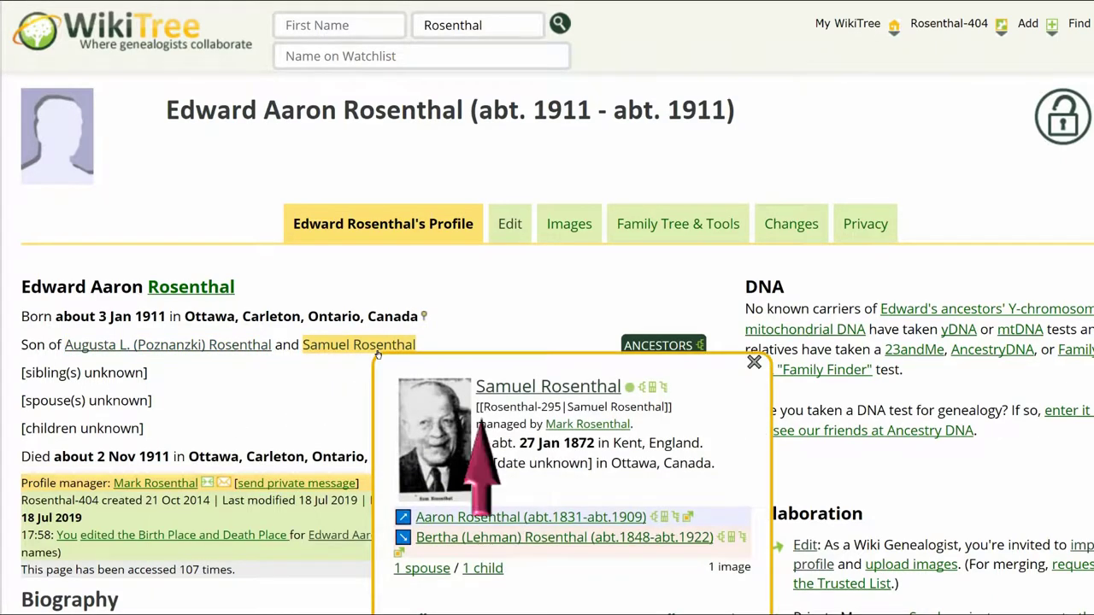
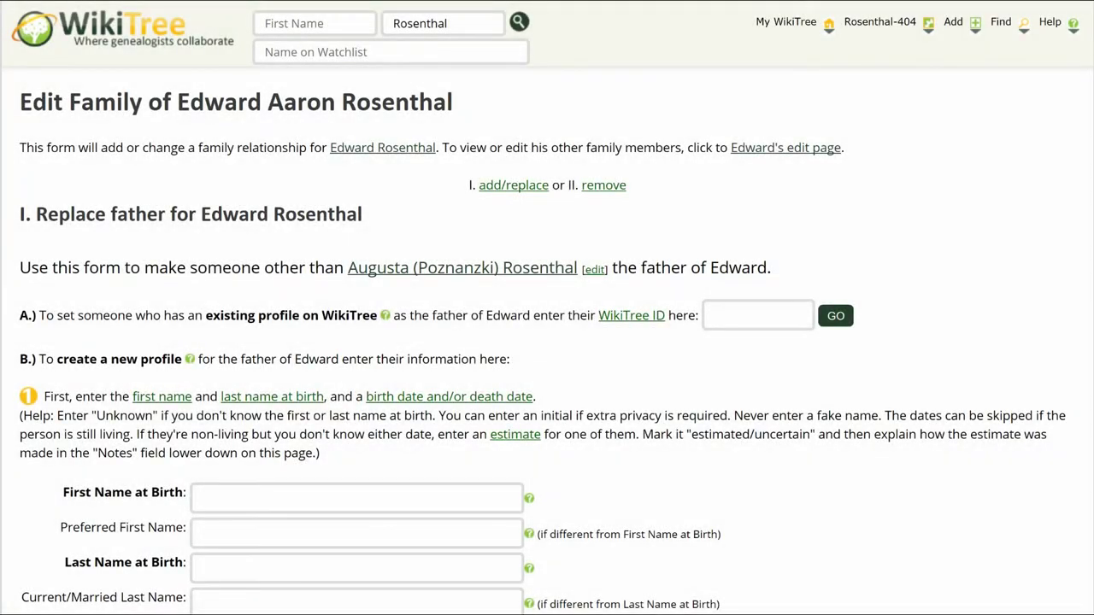
{"action": "left_click", "coordinate": [615, 190]}
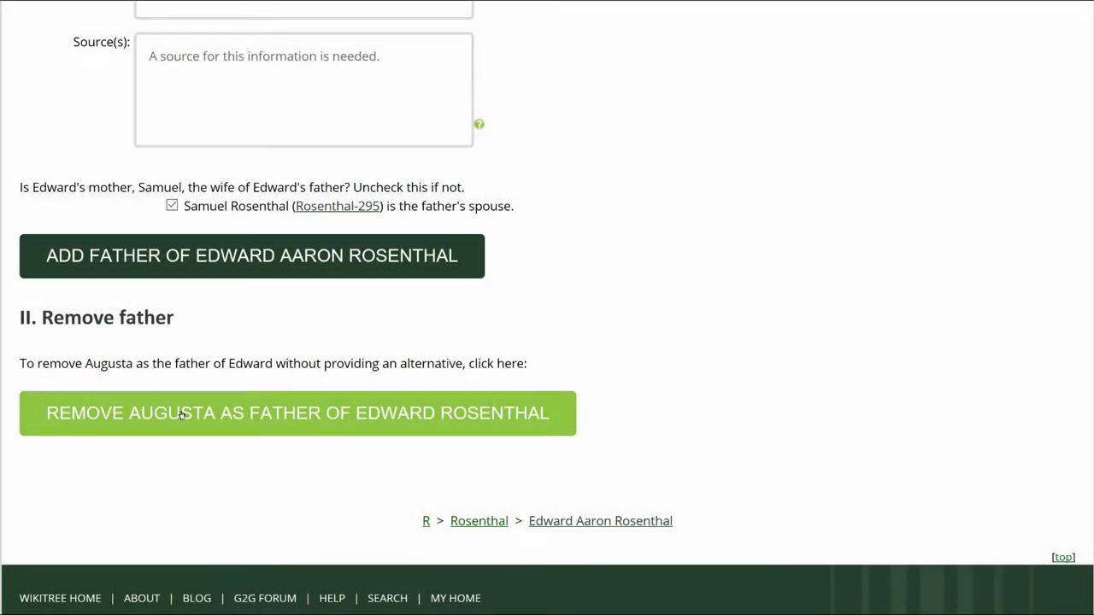
{"action": "left_click", "coordinate": [181, 414]}
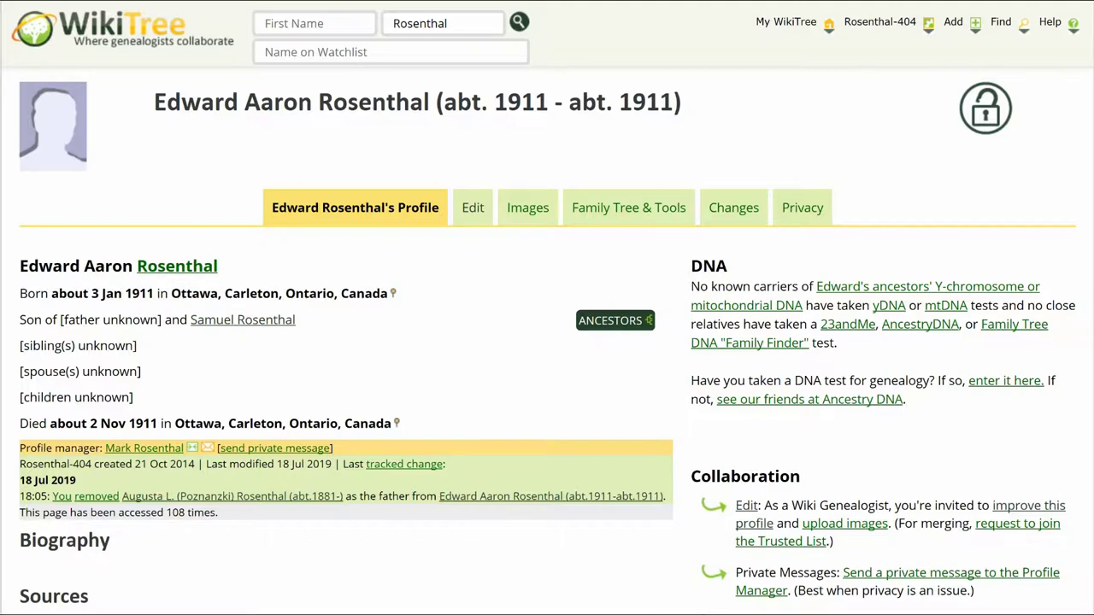
Step: Edit the infant's family and replace the man listed as mother with the actual mother's existing profile by entering her WikiTree ID
{"action": "left_click", "coordinate": [484, 218]}
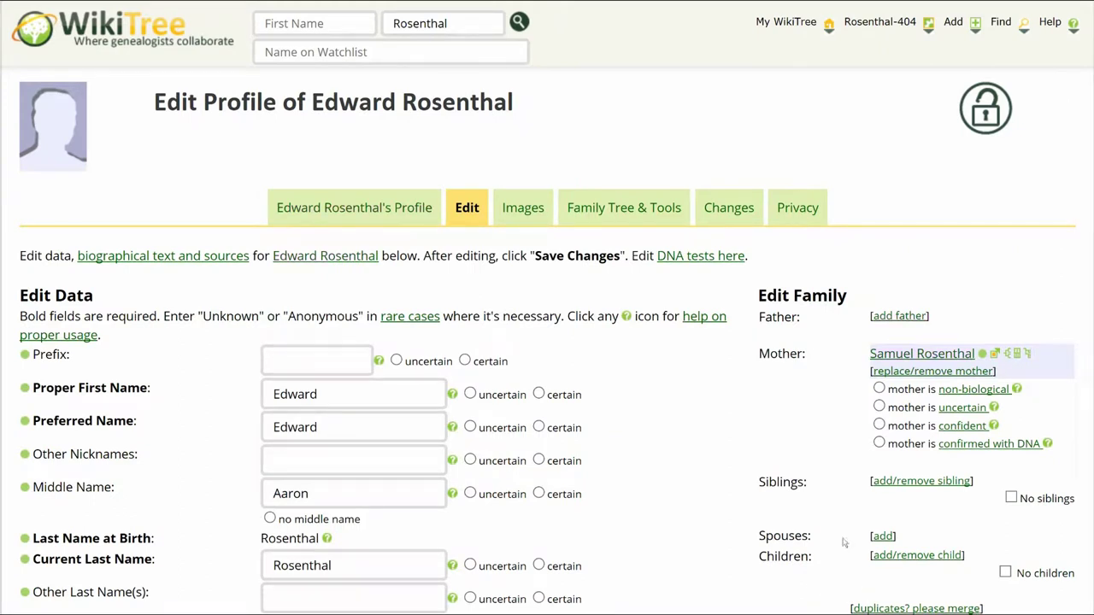
{"action": "left_click", "coordinate": [913, 376]}
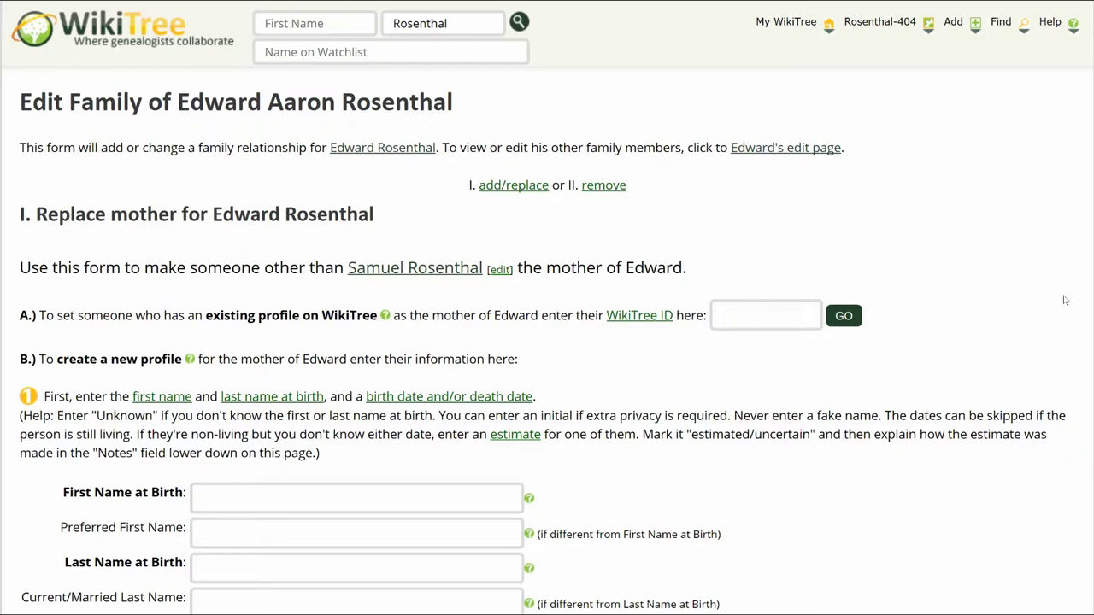
{"action": "left_click", "coordinate": [785, 322]}
{"action": "type", "text": "Poznanzki-1"}
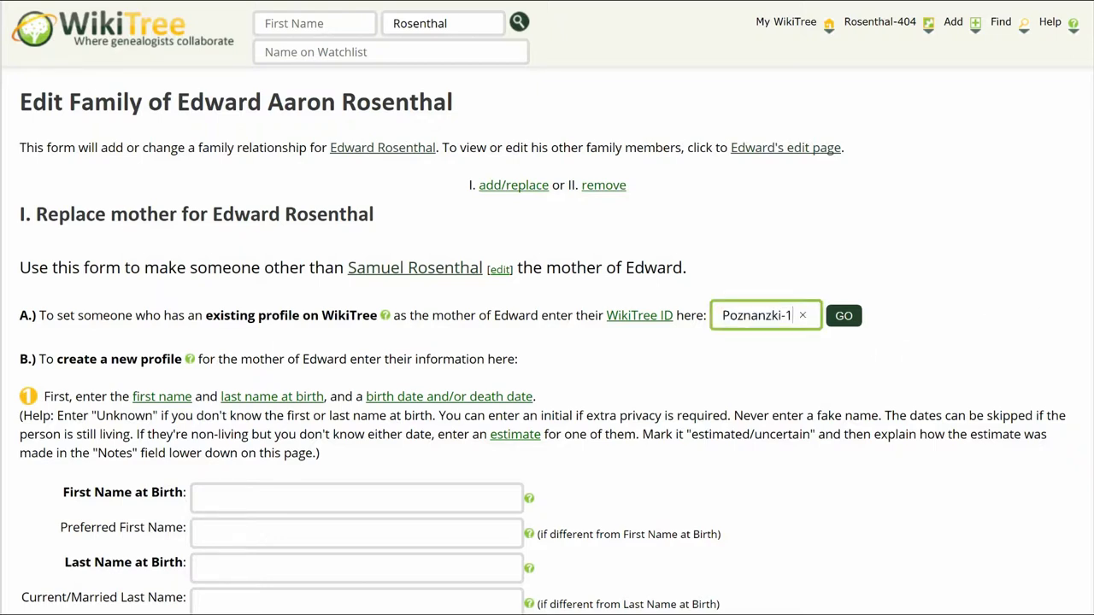
{"action": "left_click", "coordinate": [843, 315]}
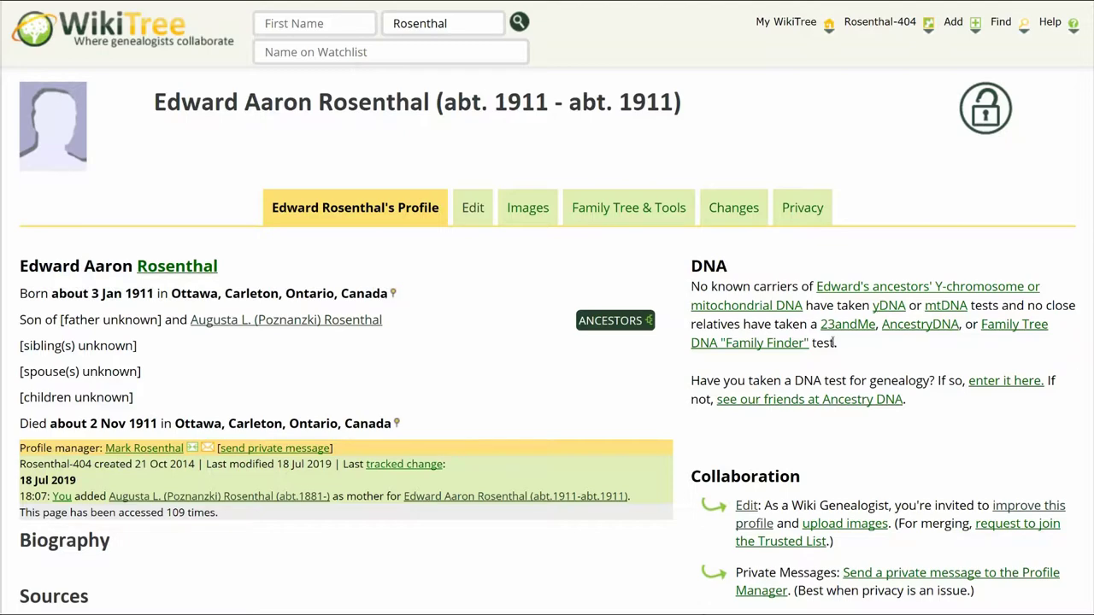
Step: Add the missing father to the 1911 infant's profile by linking the man's existing profile through his WikiTree ID
{"action": "left_click", "coordinate": [481, 224]}
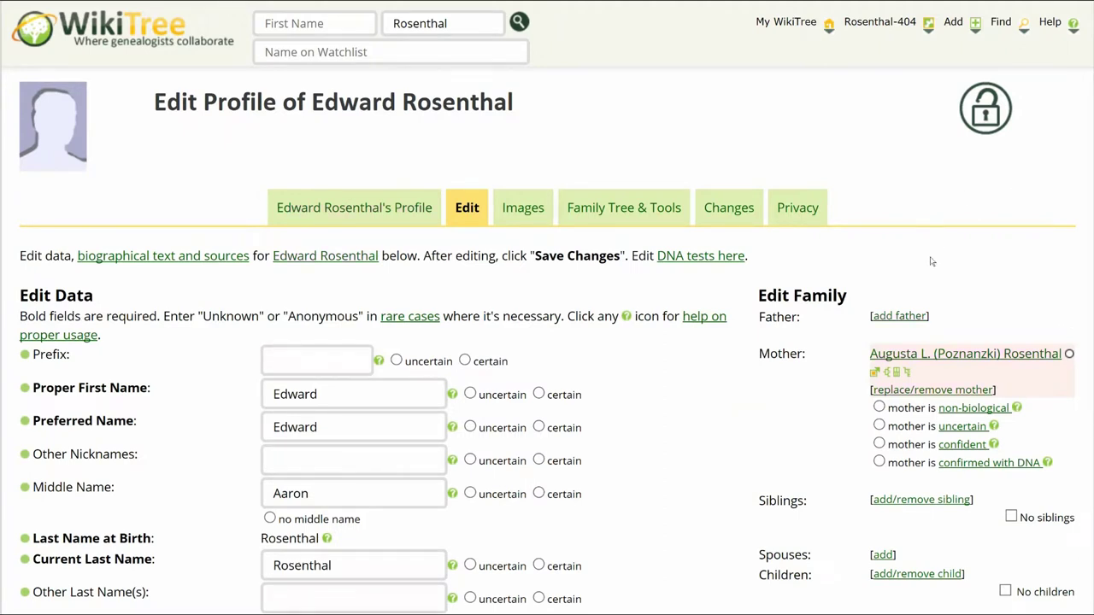
{"action": "left_click", "coordinate": [914, 317]}
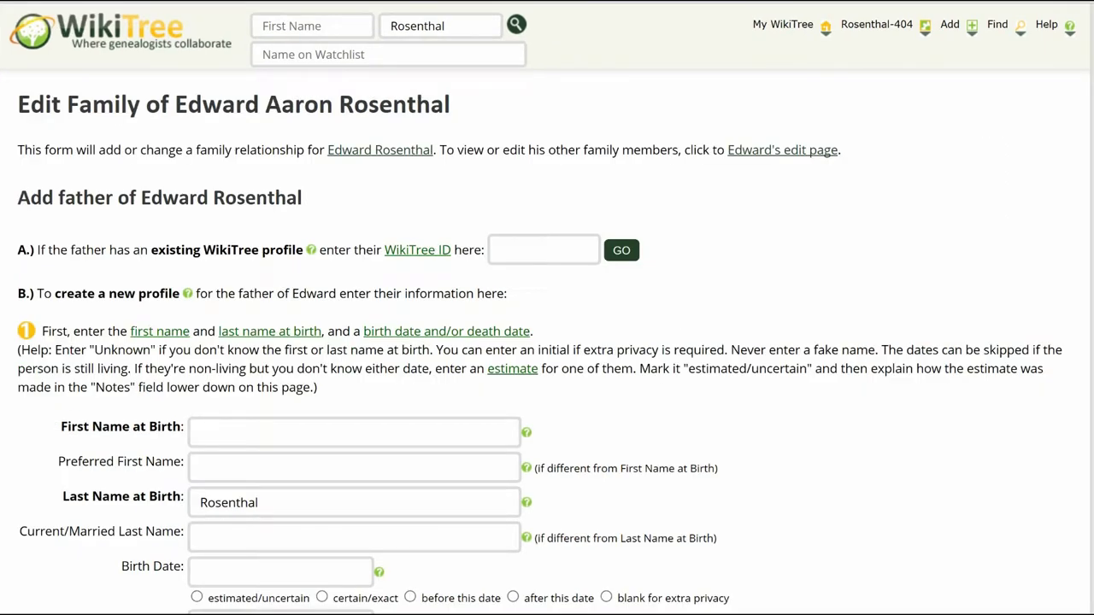
{"action": "left_click", "coordinate": [538, 261]}
{"action": "type", "text": "Rosenthal-295"}
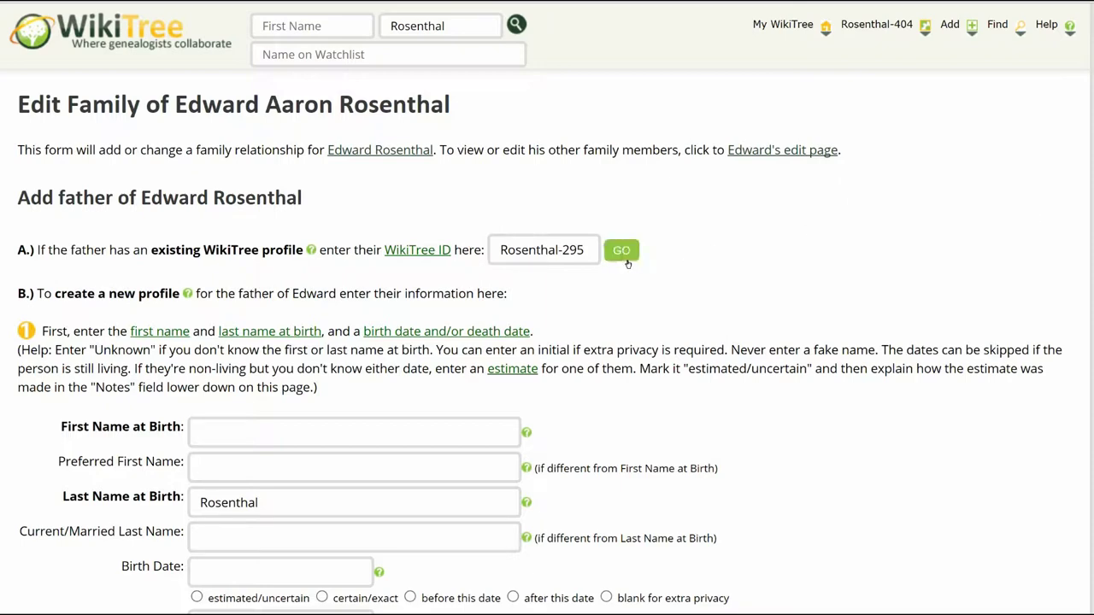
{"action": "left_click", "coordinate": [623, 253]}
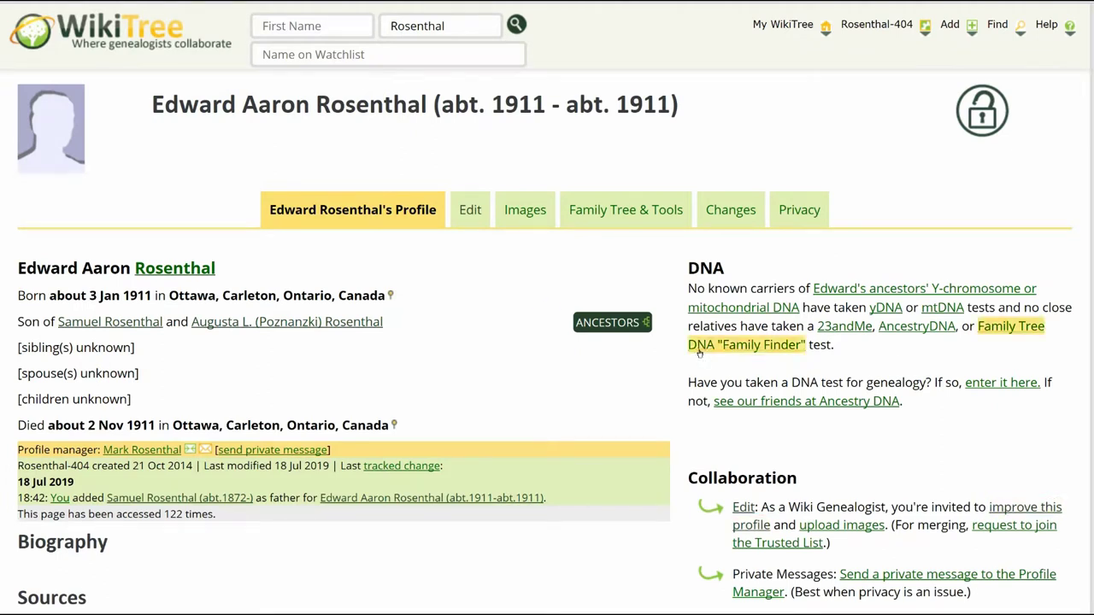
Step: Update the infant's 203 Father is Female suggestion and related 303 Mother is Male suggestion to Corrected with the comment "Swapped parents to correct gender errors."
{"action": "left_click", "coordinate": [472, 214]}
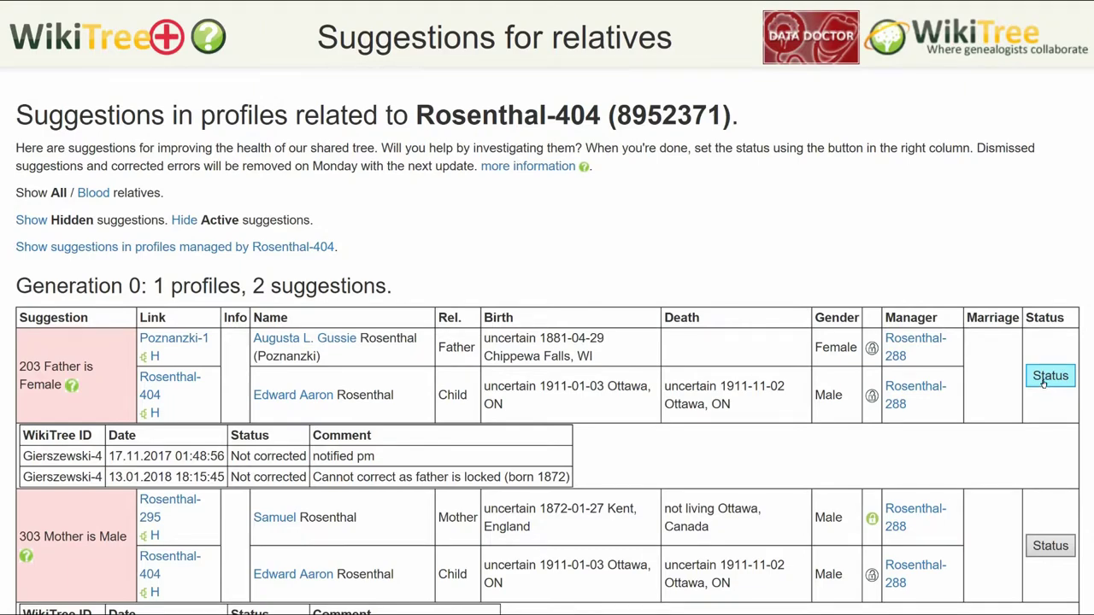
{"action": "left_click", "coordinate": [1049, 376]}
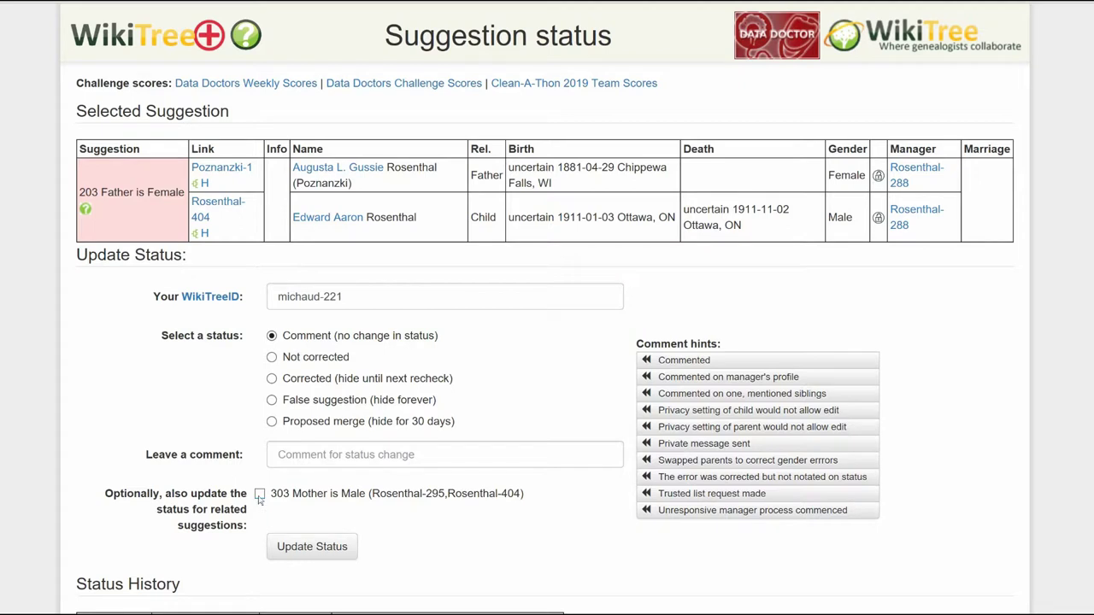
{"action": "left_click", "coordinate": [260, 498]}
{"action": "left_click", "coordinate": [272, 378]}
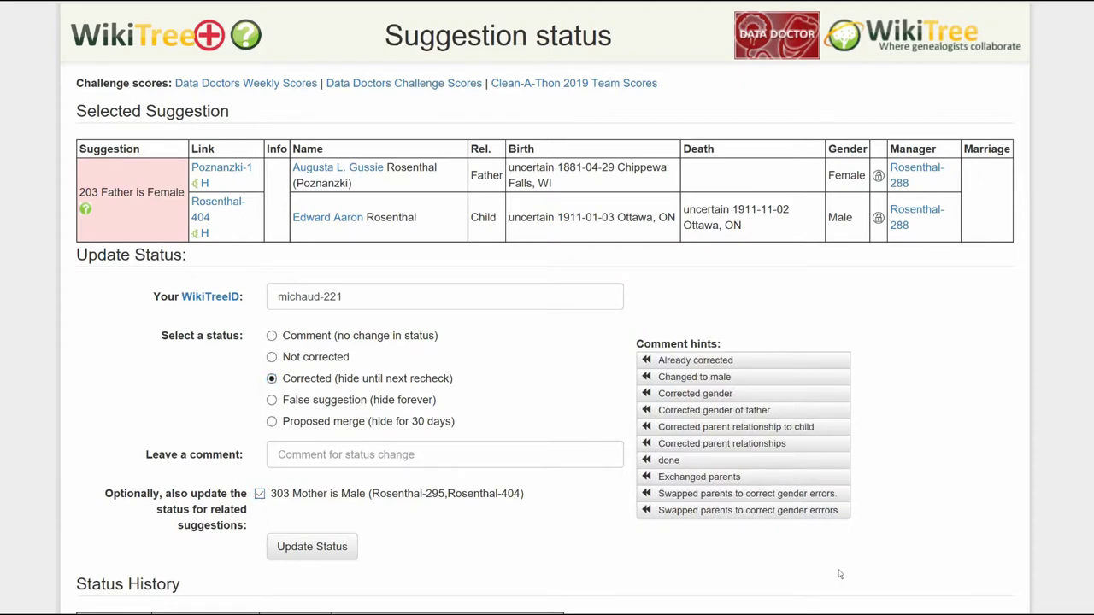
{"action": "left_click", "coordinate": [745, 496]}
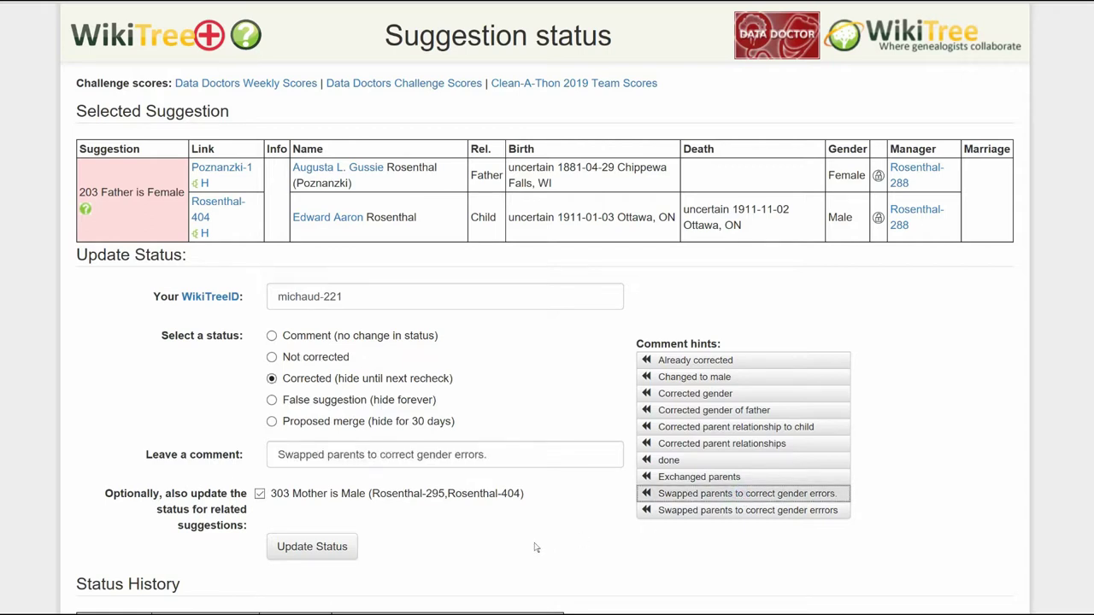
{"action": "left_click", "coordinate": [339, 554]}
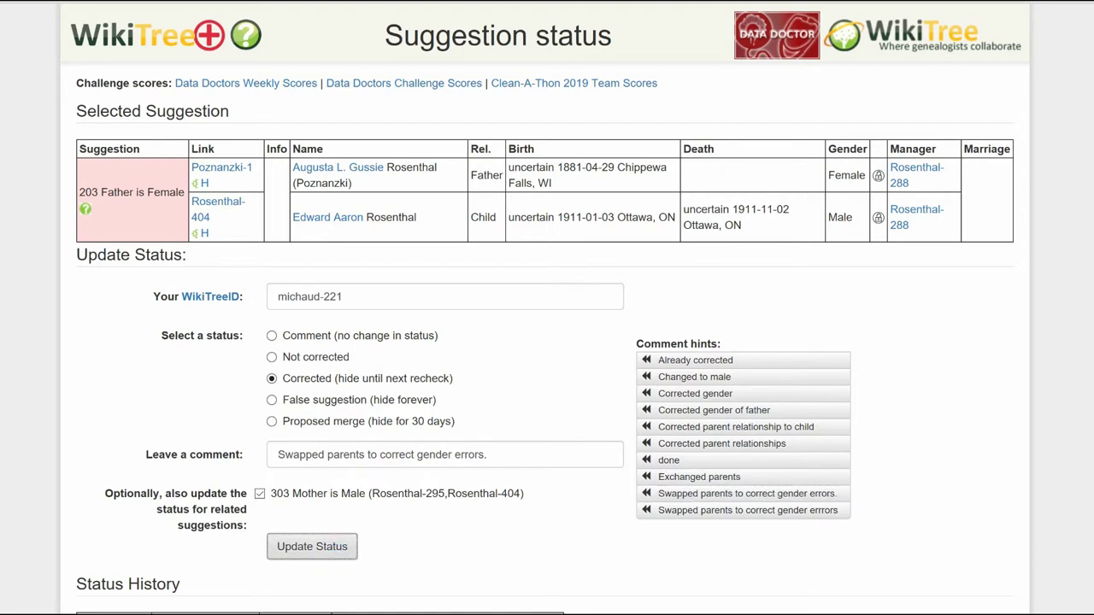